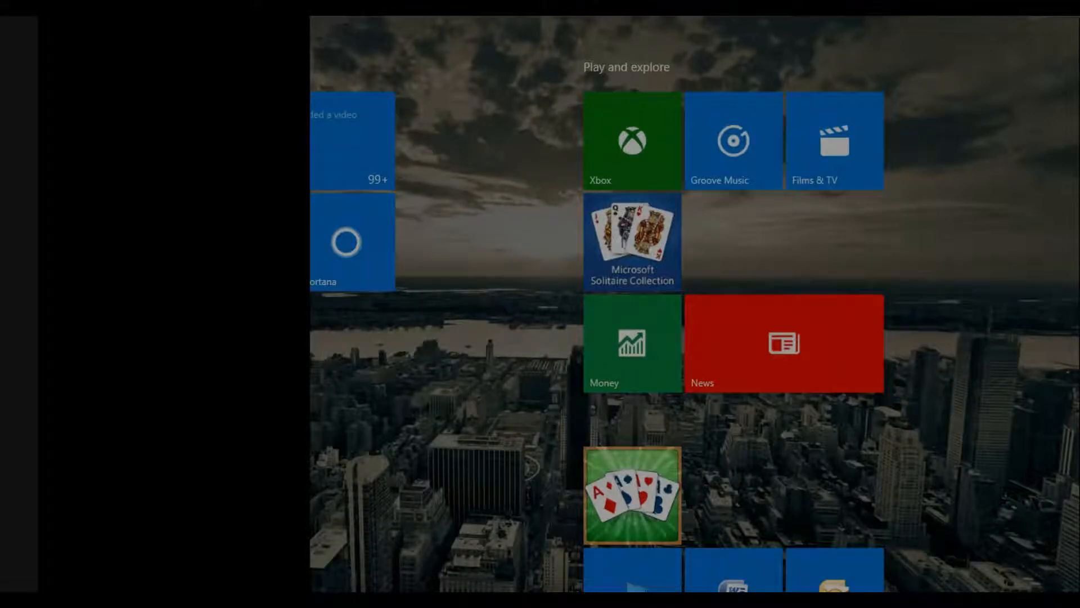
# - Find osk in the system search and launch the On-Screen Keyboard
pyautogui.write('osk')
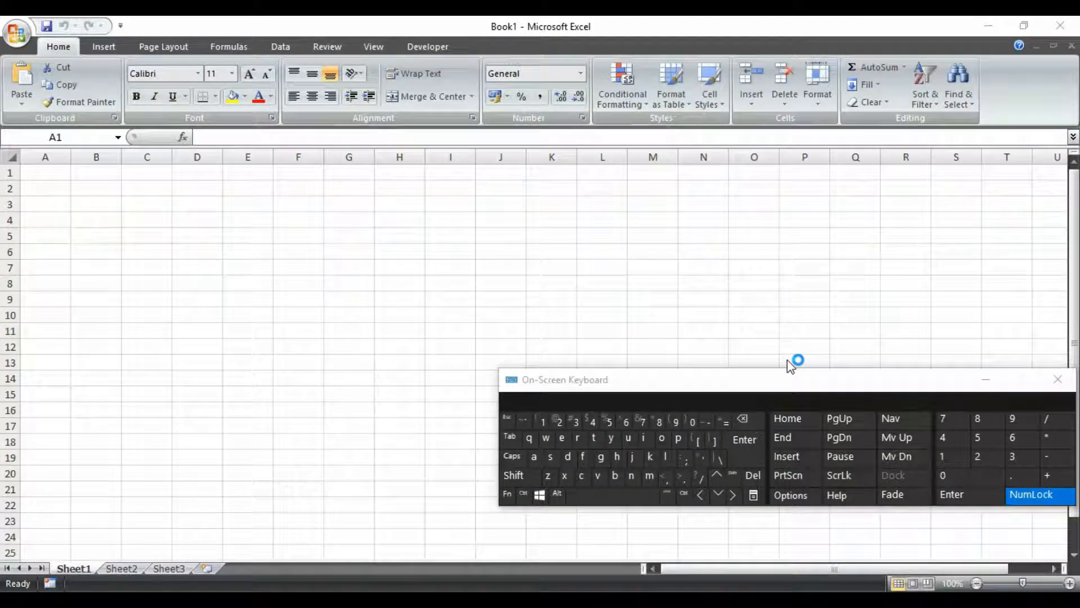
pyautogui.hotkey('alt', 'f')
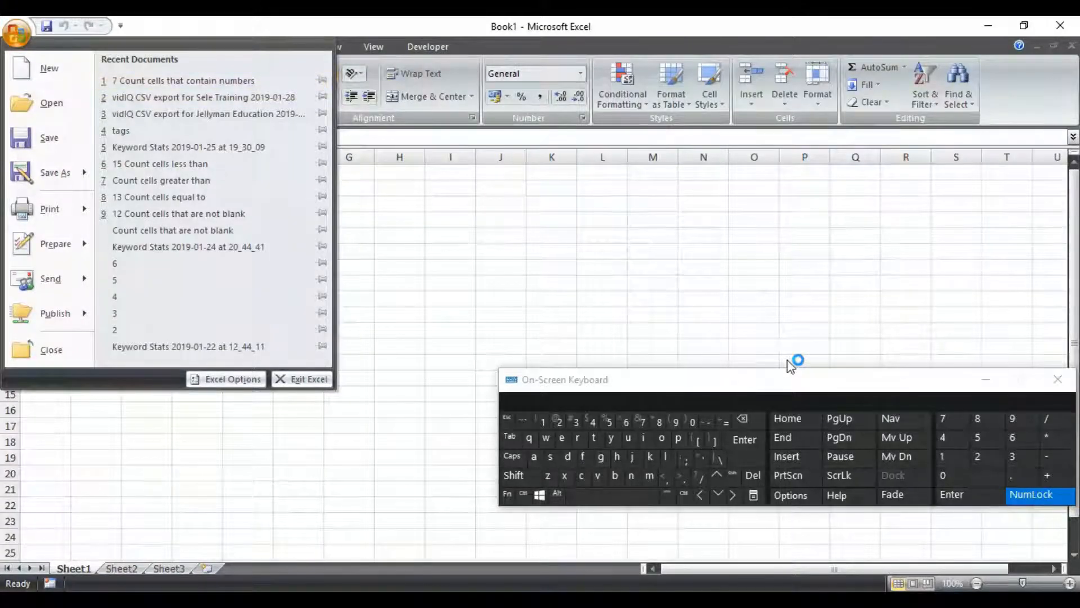
pyautogui.press('Escape')
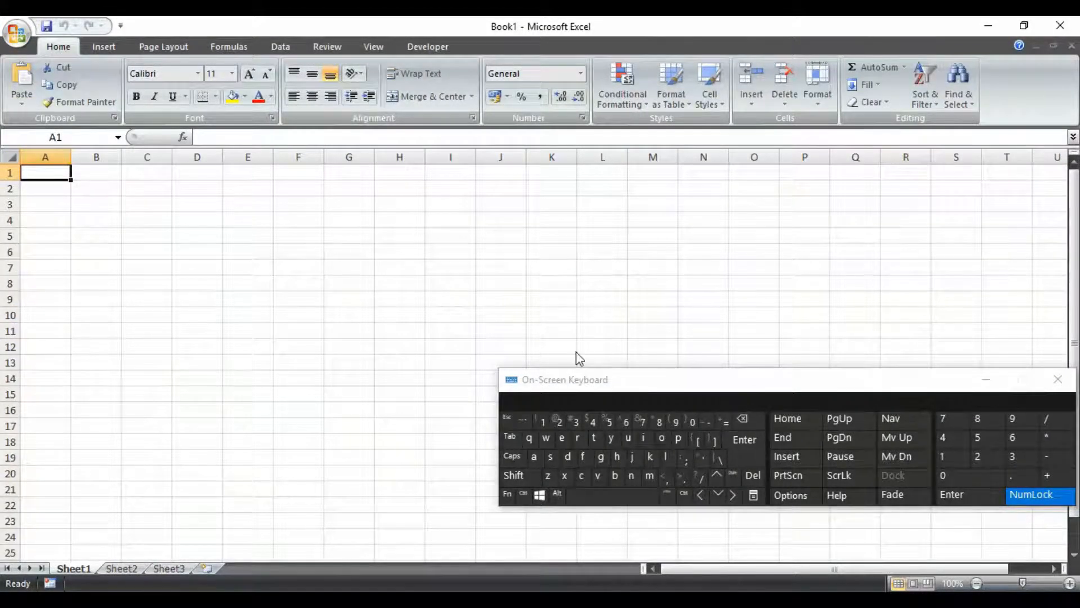
pyautogui.click(13, 36)
pyautogui.press('Down')
pyautogui.press('Up')
pyautogui.press('Up')
pyautogui.press('Up')
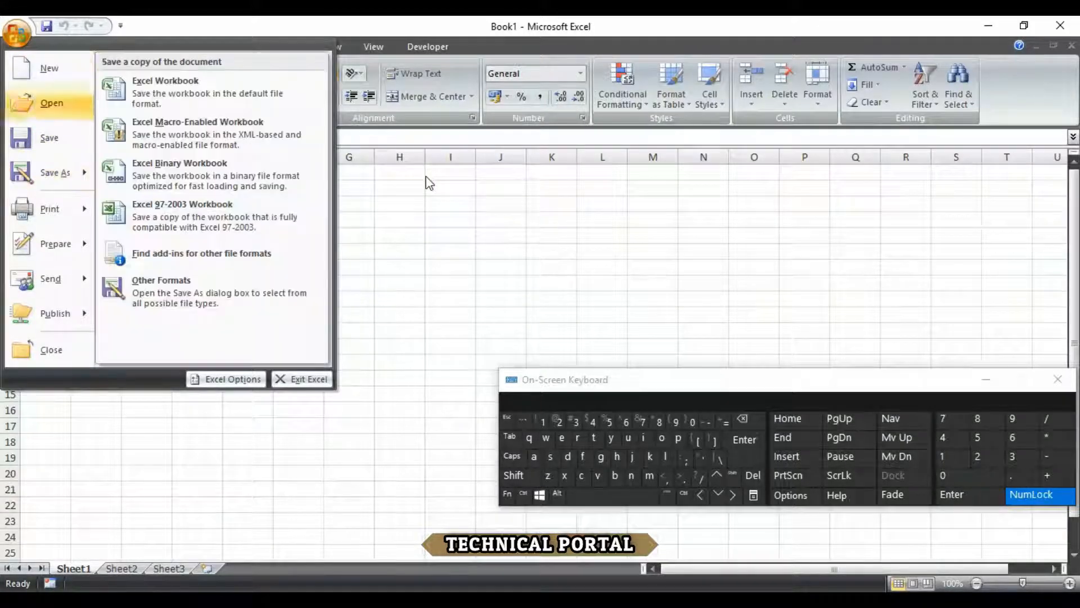
pyautogui.press('Down')
pyautogui.press('Escape')
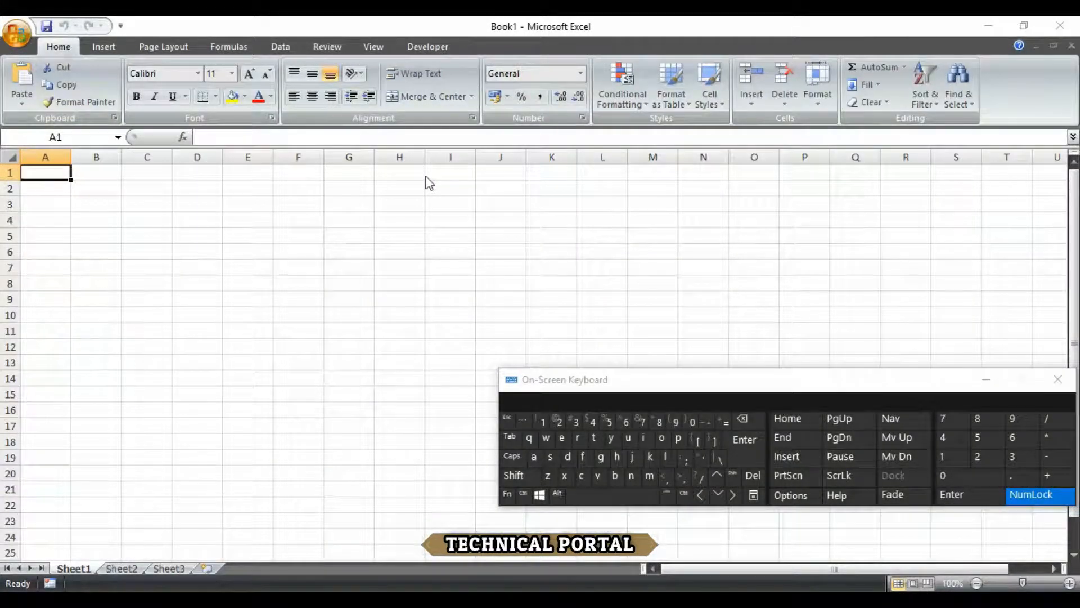
# - Open the workbook "15 Count cells less than" from the Desktop folder
pyautogui.press('Down')
pyautogui.hotkey('ctrl', 'o')
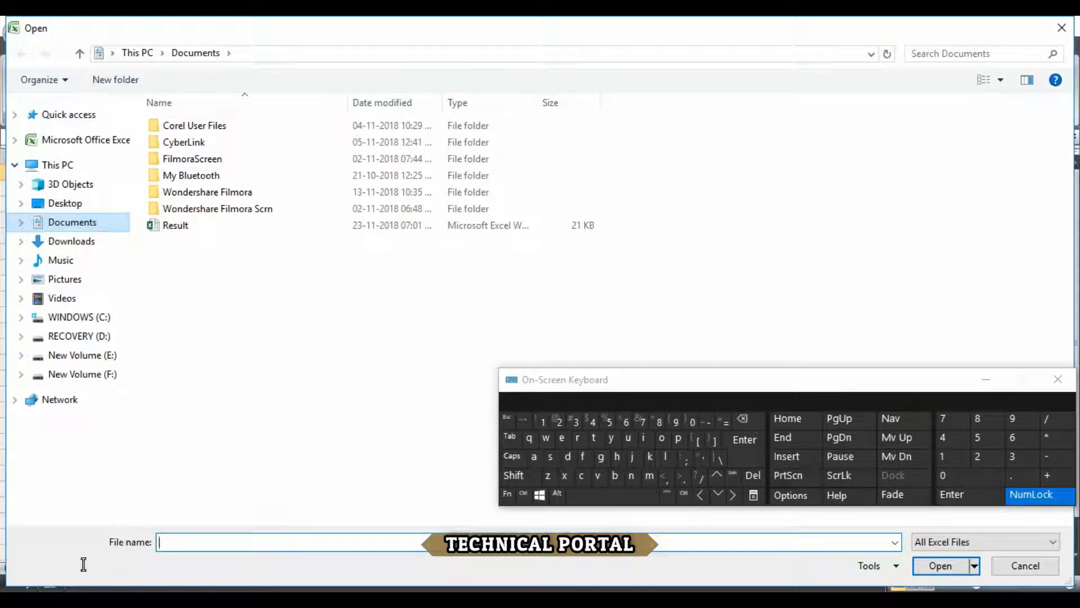
pyautogui.click(61, 203)
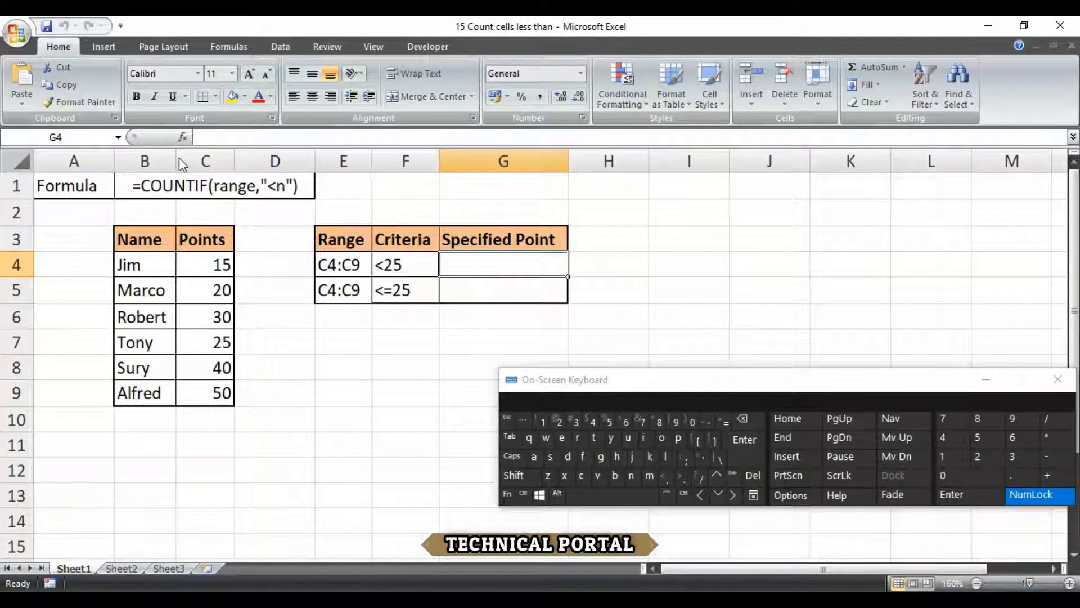
# - Review the COUNTIF pattern in B1, the points range C4:C9 and the criteria table
pyautogui.press('Left')
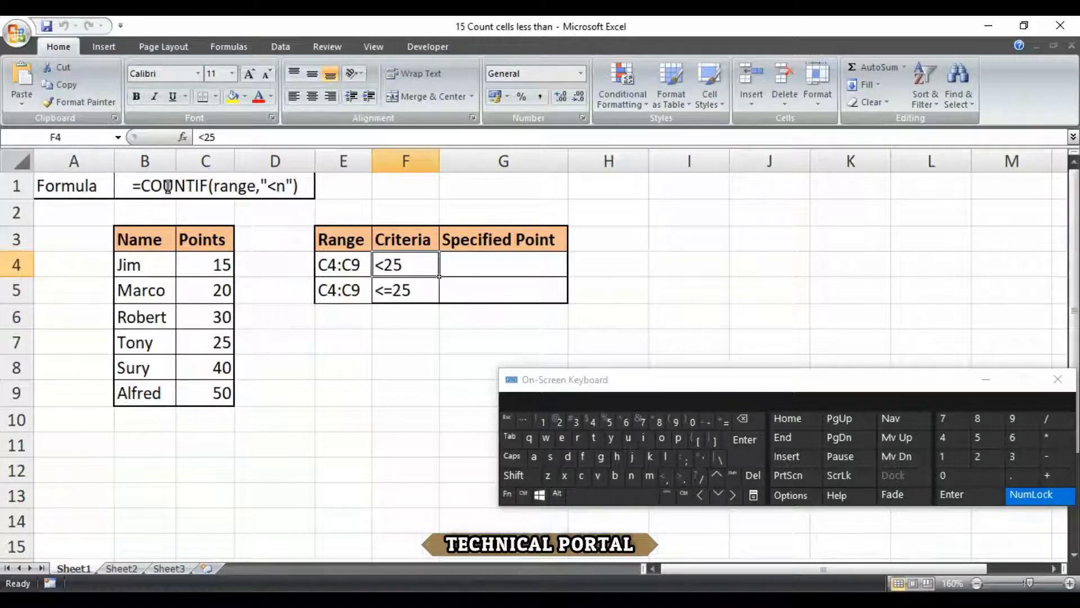
pyautogui.click(266, 197)
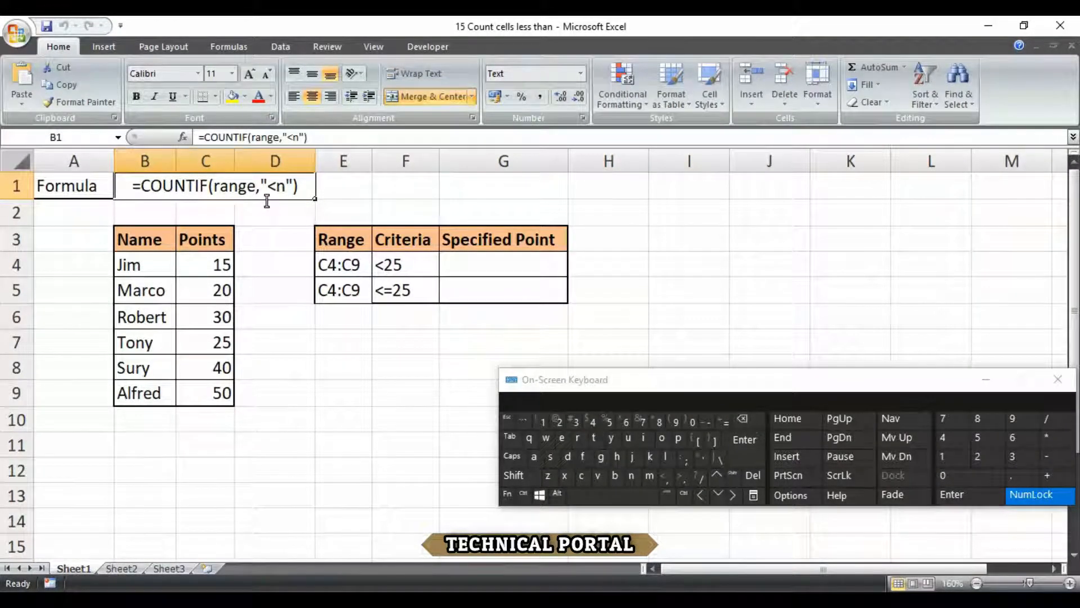
pyautogui.moveTo(205, 265); pyautogui.dragTo(205, 393)
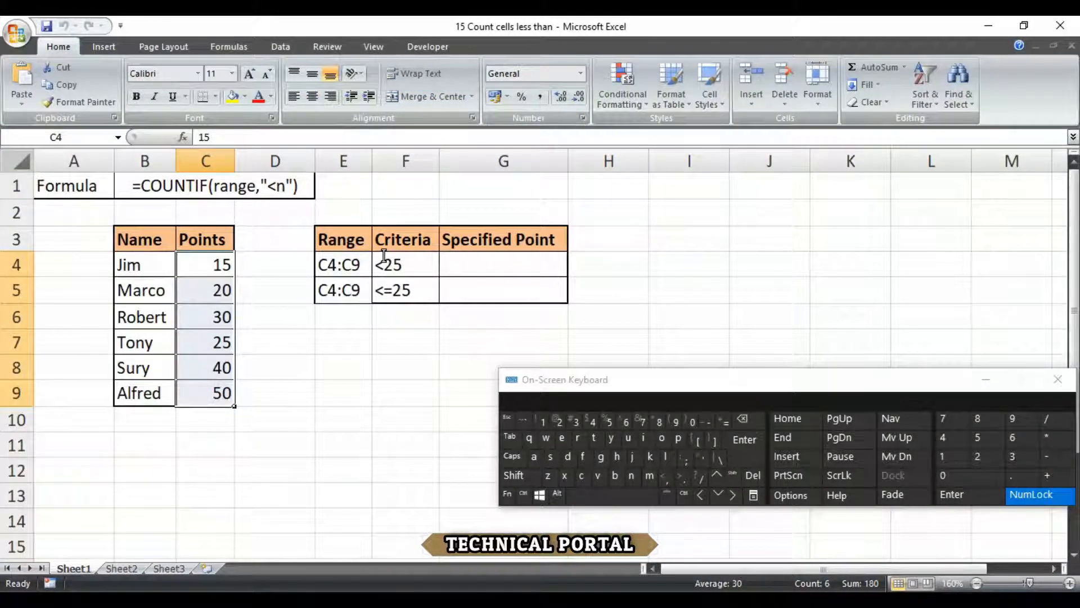
pyautogui.click(171, 187)
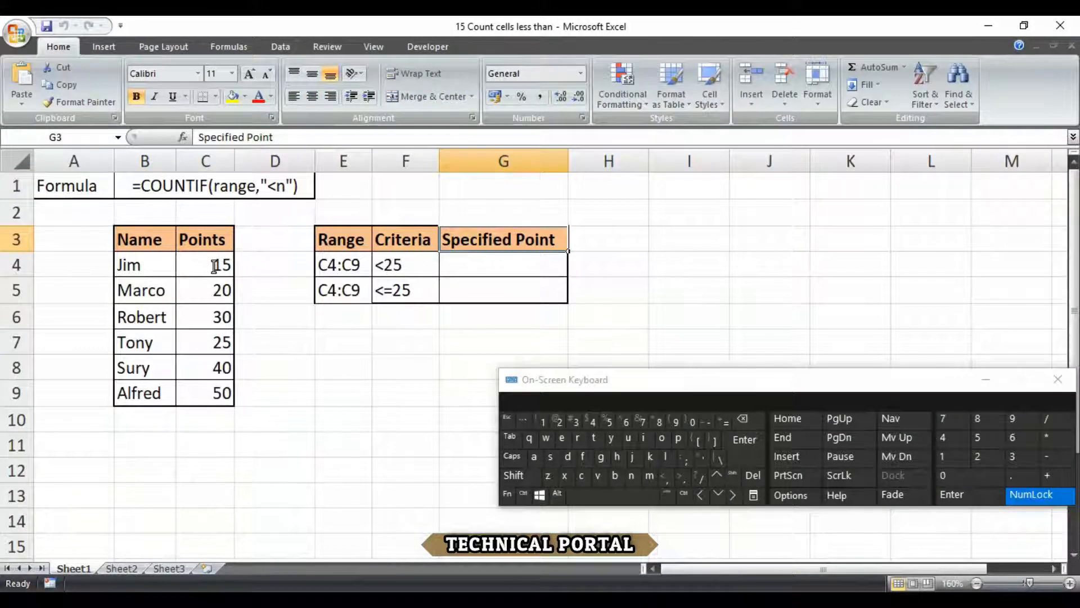
# - Enter the formula =COUNTIF(C4:C9,"<25") in cell G4 to count the points below 25
pyautogui.press('Down')
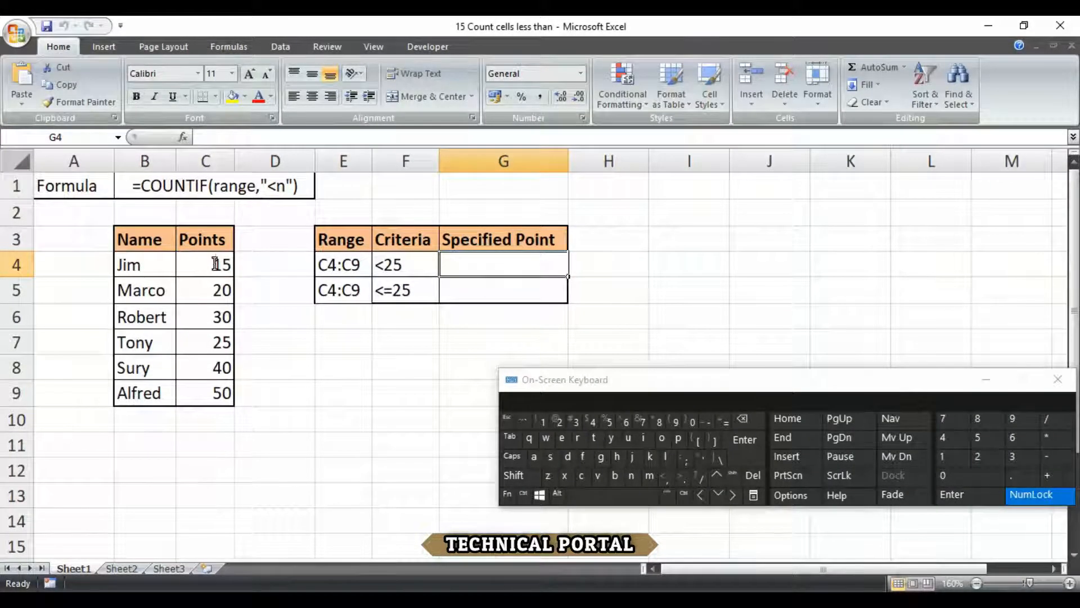
pyautogui.write('=')
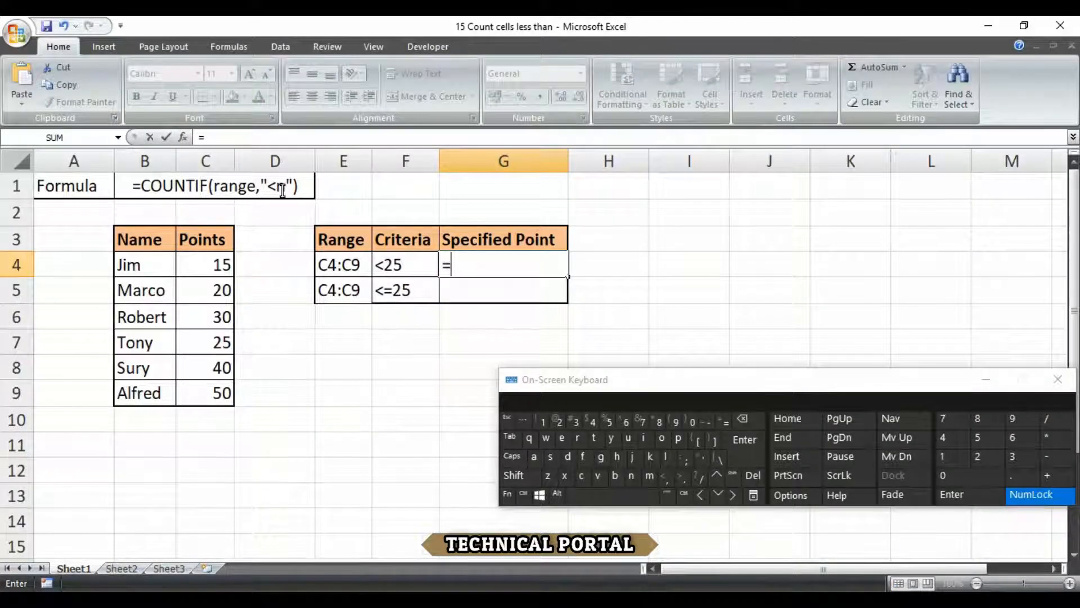
pyautogui.press('capslock')
pyautogui.write('CO')
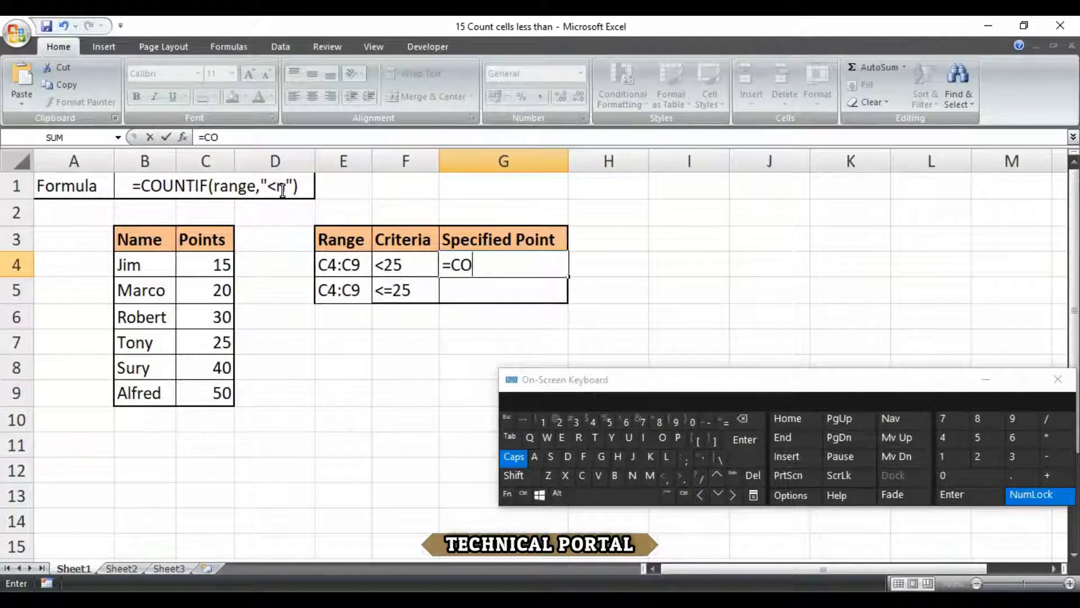
pyautogui.write('UNTIF')
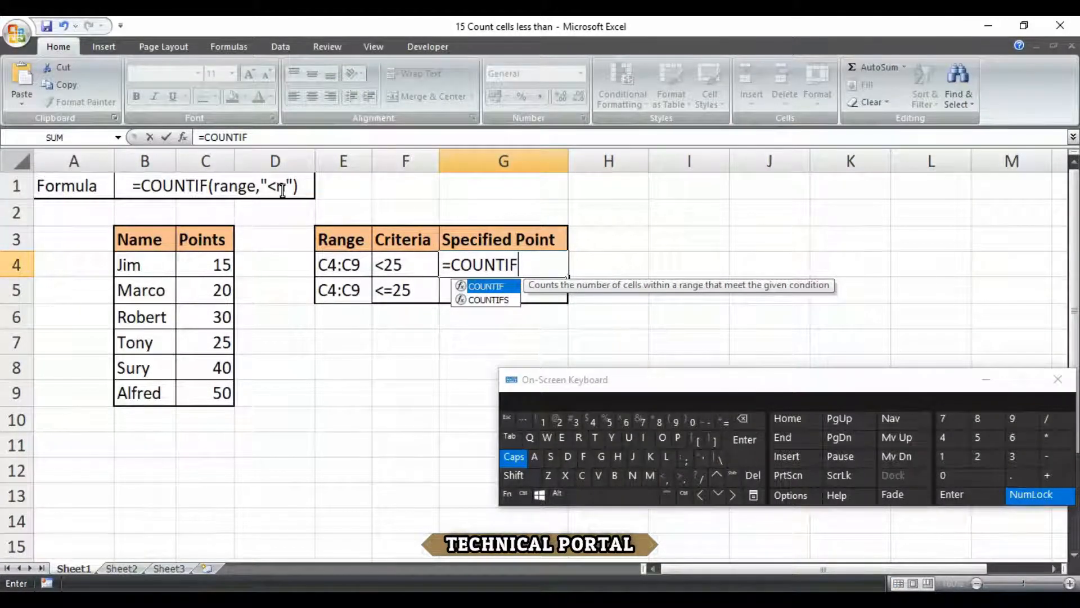
pyautogui.write('(')
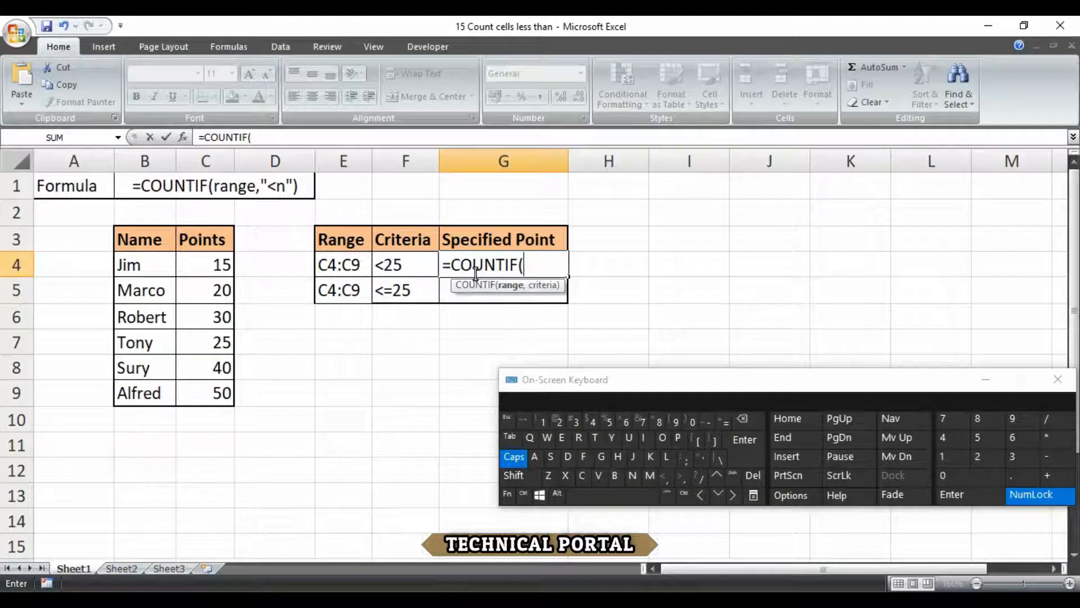
pyautogui.write('C4:C9')
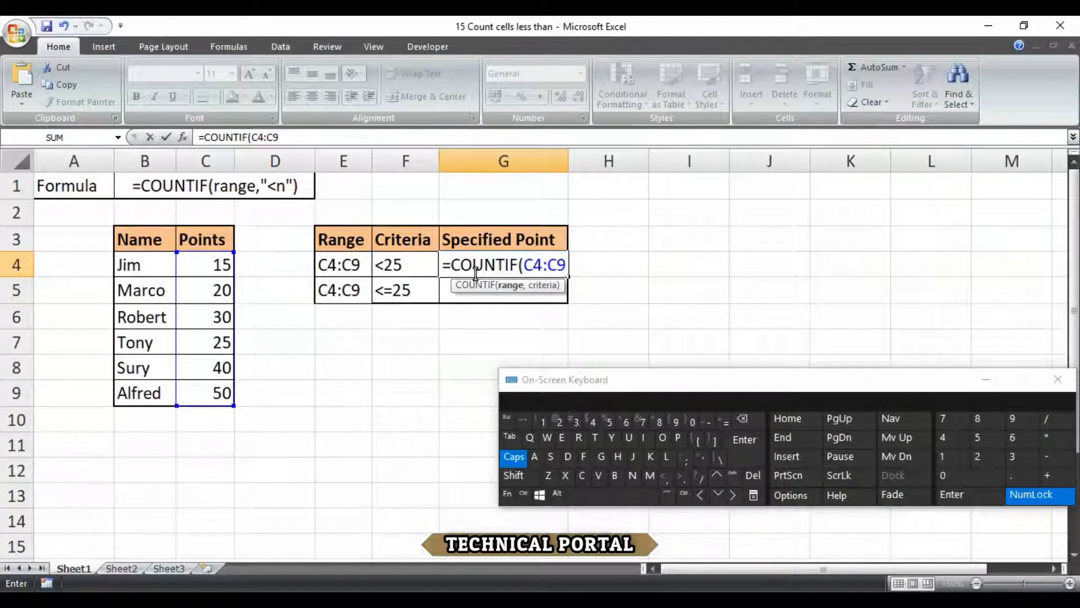
pyautogui.write(',')
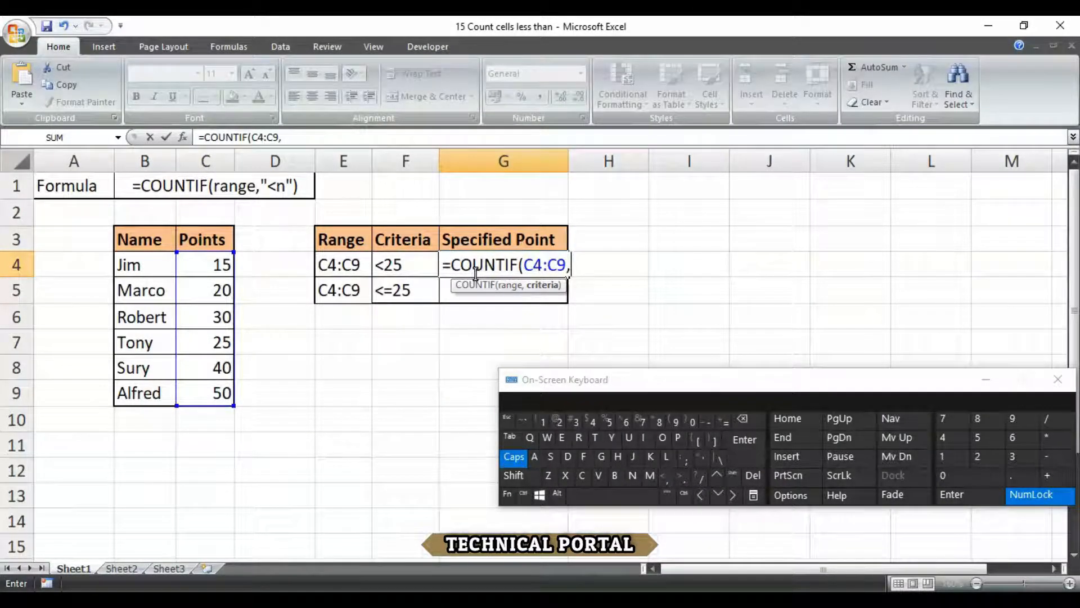
pyautogui.write('"')
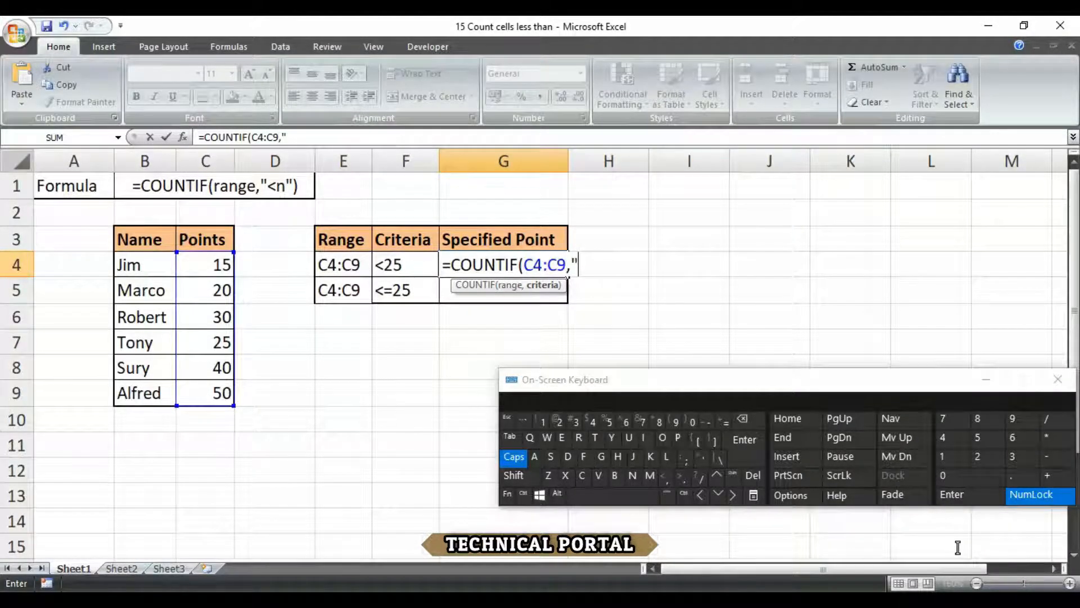
pyautogui.press('shift')
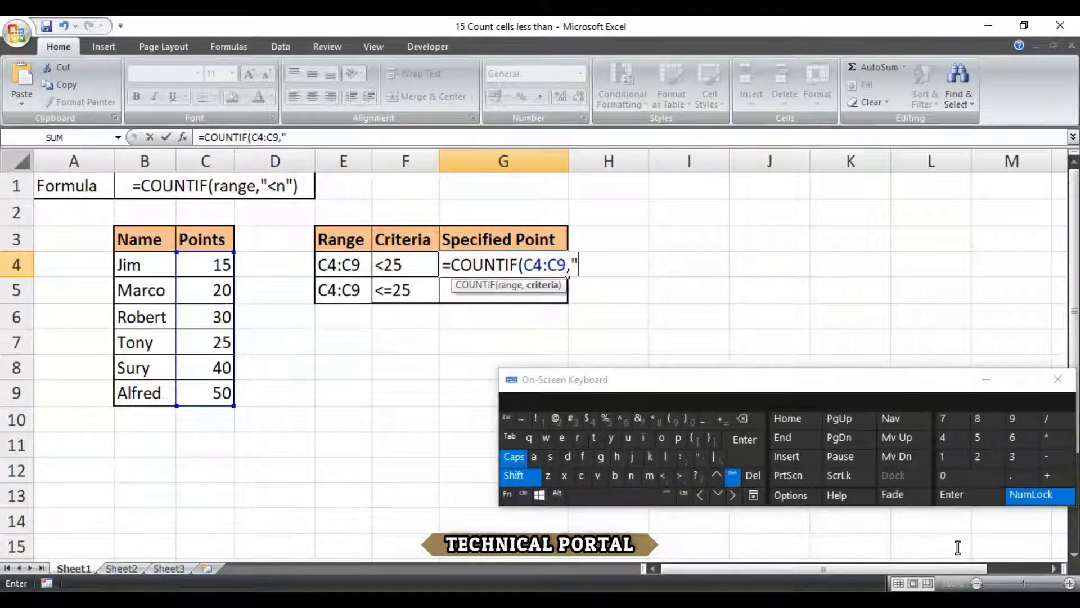
pyautogui.write('<')
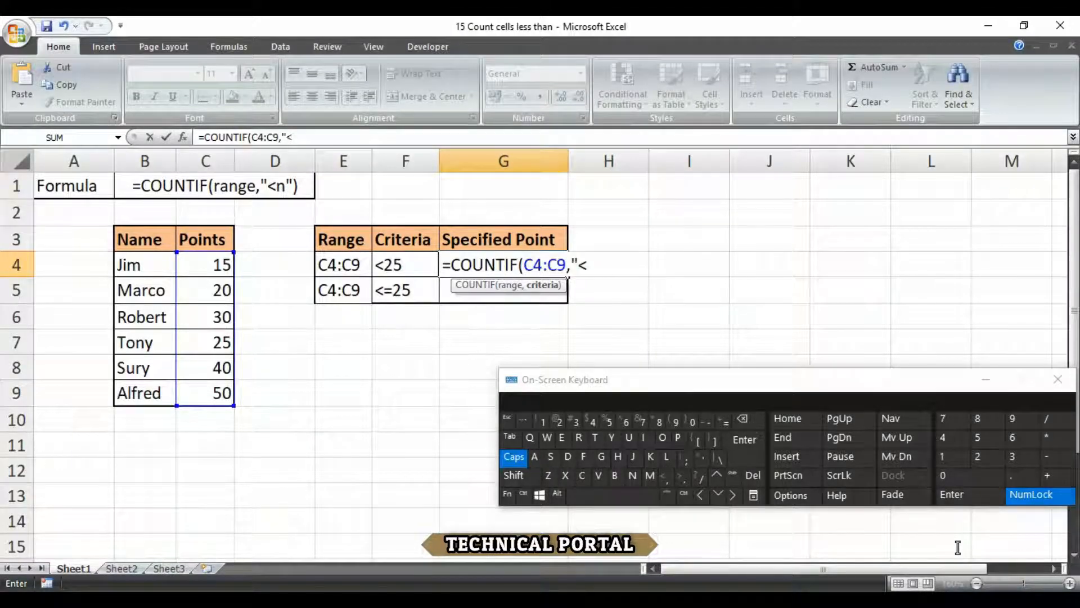
pyautogui.write('25")')
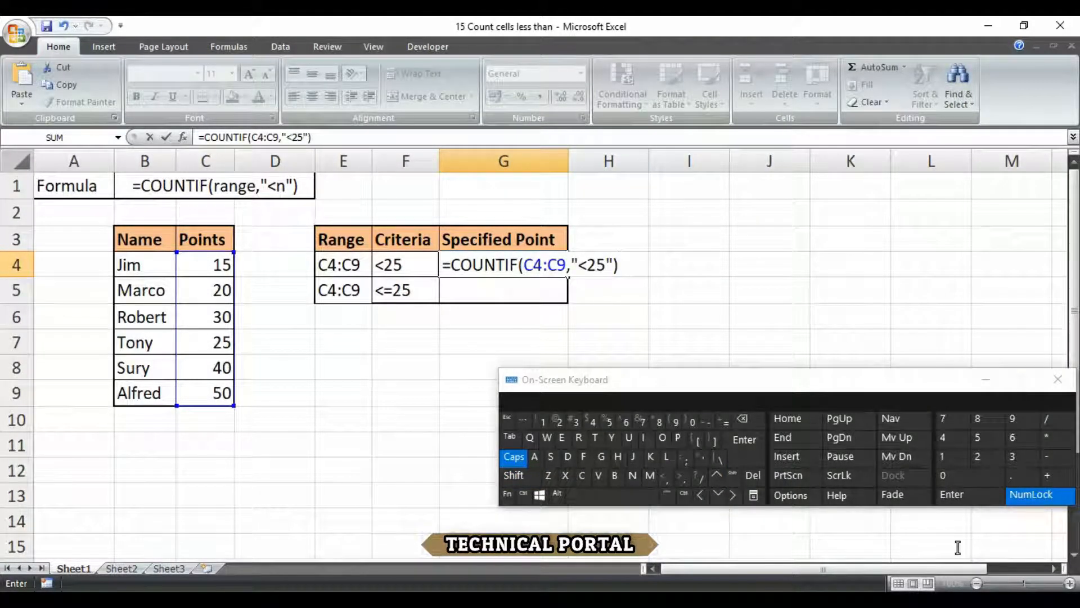
pyautogui.hotkey('ctrl', 'Return')
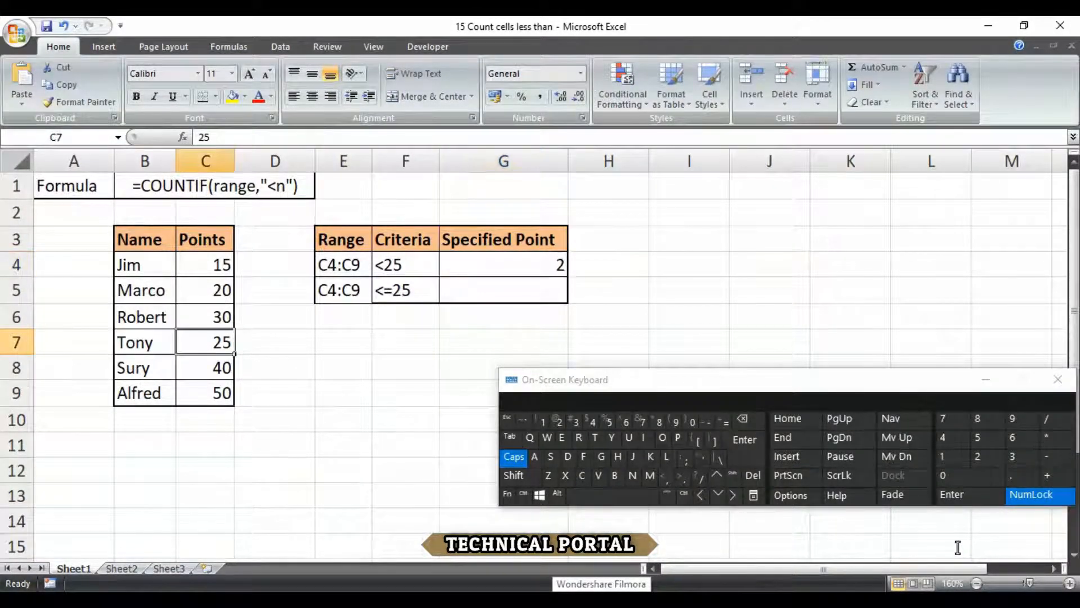
# - Check the result in G4 against the values in the Points column and inspect its formula's "<25" criterion
pyautogui.press('Up')
pyautogui.press('Up')
pyautogui.press('Up')
pyautogui.press('Down')
pyautogui.press('Up')
pyautogui.press('Down')
pyautogui.press('Up')
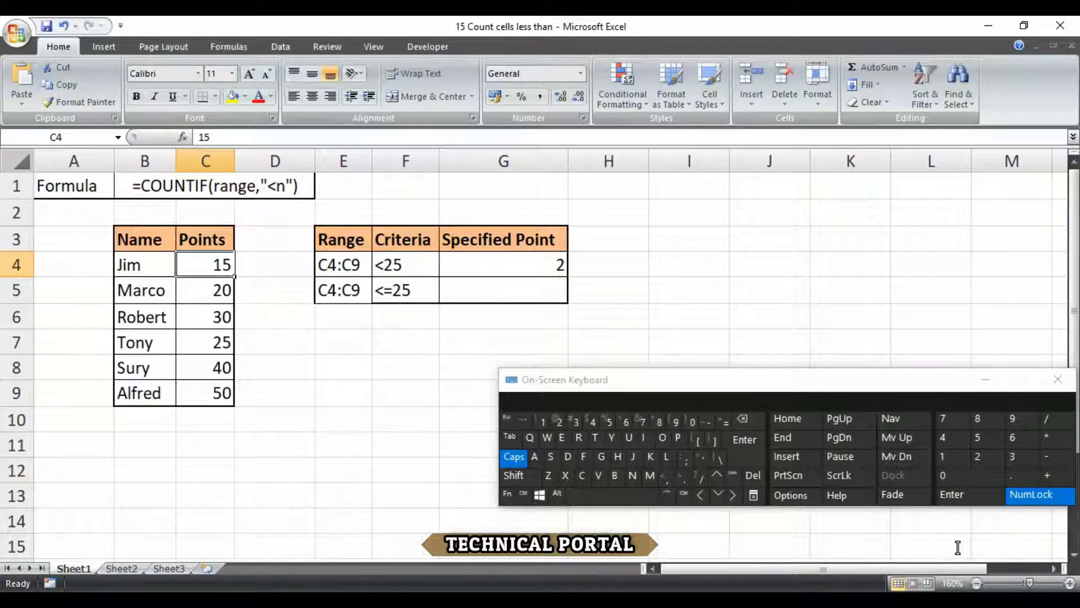
pyautogui.press('Right')
pyautogui.press('Right')
pyautogui.press('Right')
pyautogui.press('Right')
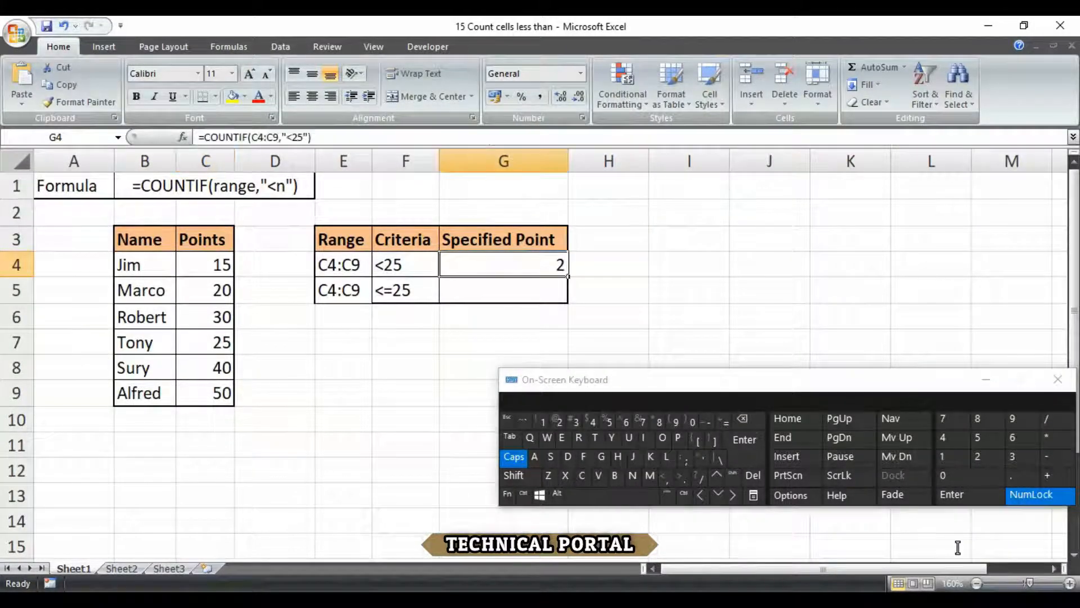
pyautogui.press('F2')
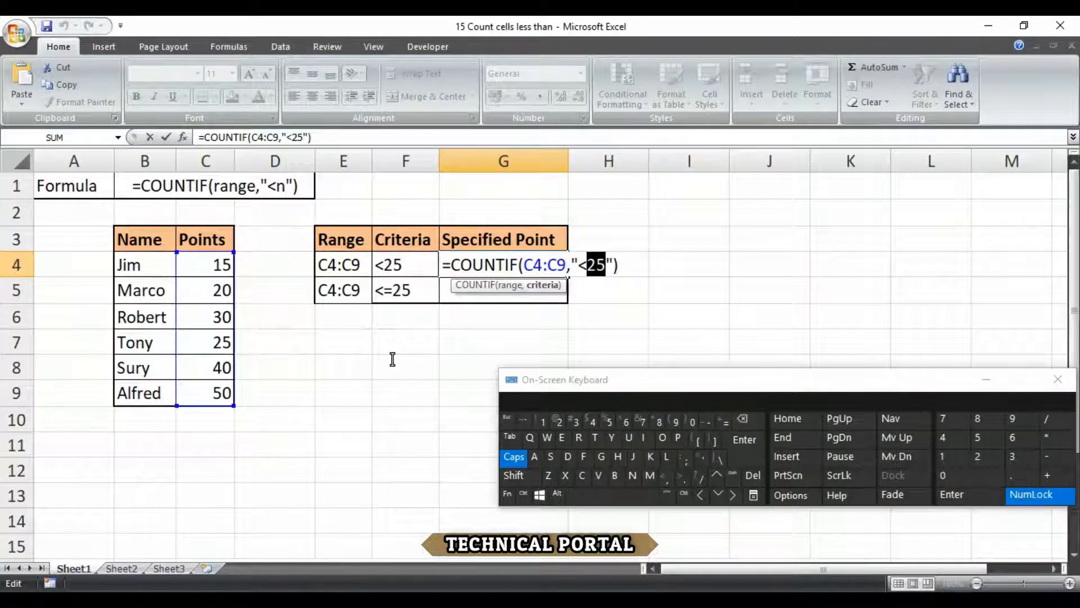
pyautogui.hotkey('ctrl', 'Return')
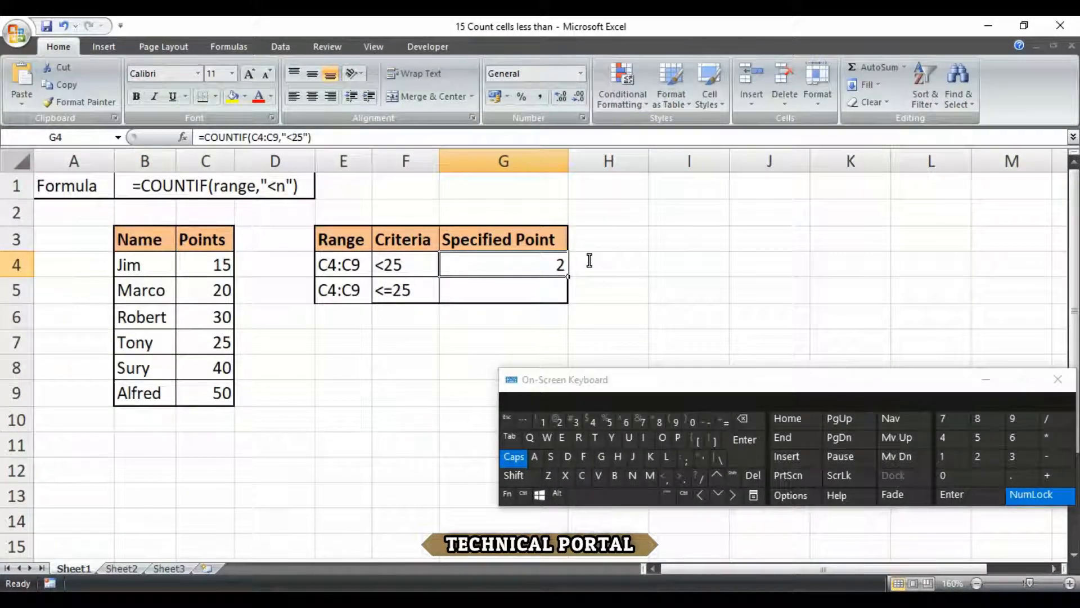
# - Enter the formula =COUNTIF(C4:C9,"<=25") in cell G5 to count the points of 25 or less
pyautogui.press('Down')
pyautogui.press('Left')
pyautogui.press('Right')
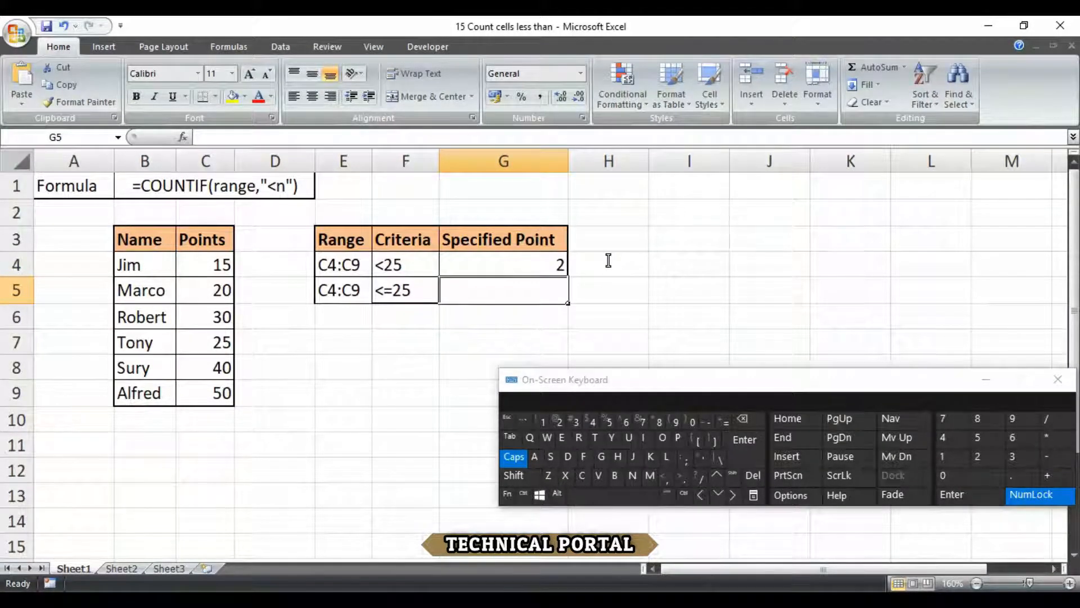
pyautogui.write('=')
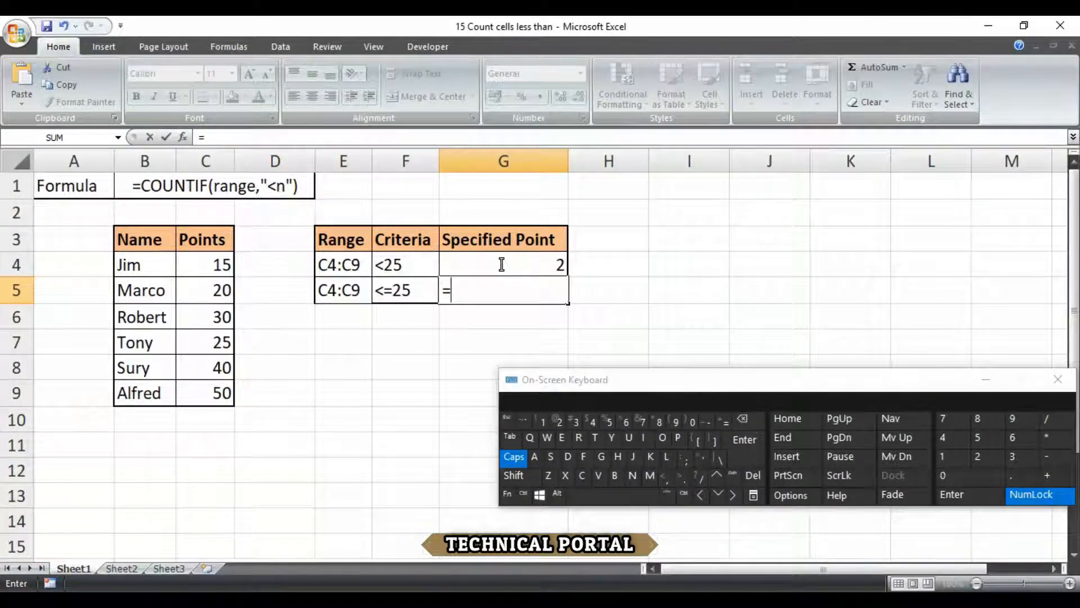
pyautogui.write('CU')
pyautogui.press('BackSpace')
pyautogui.write('OUN')
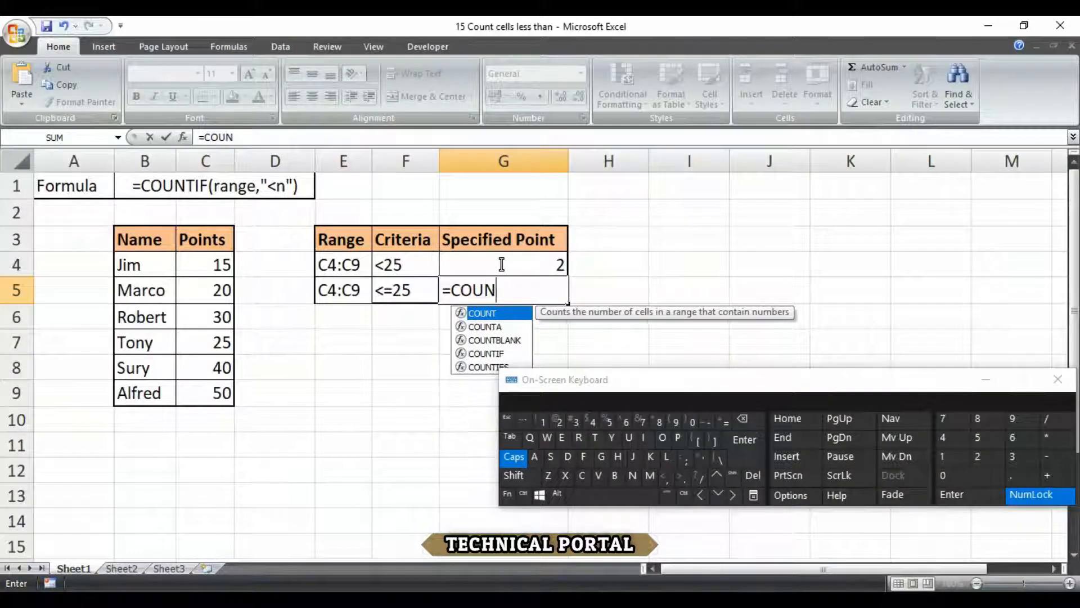
pyautogui.write('TIF(')
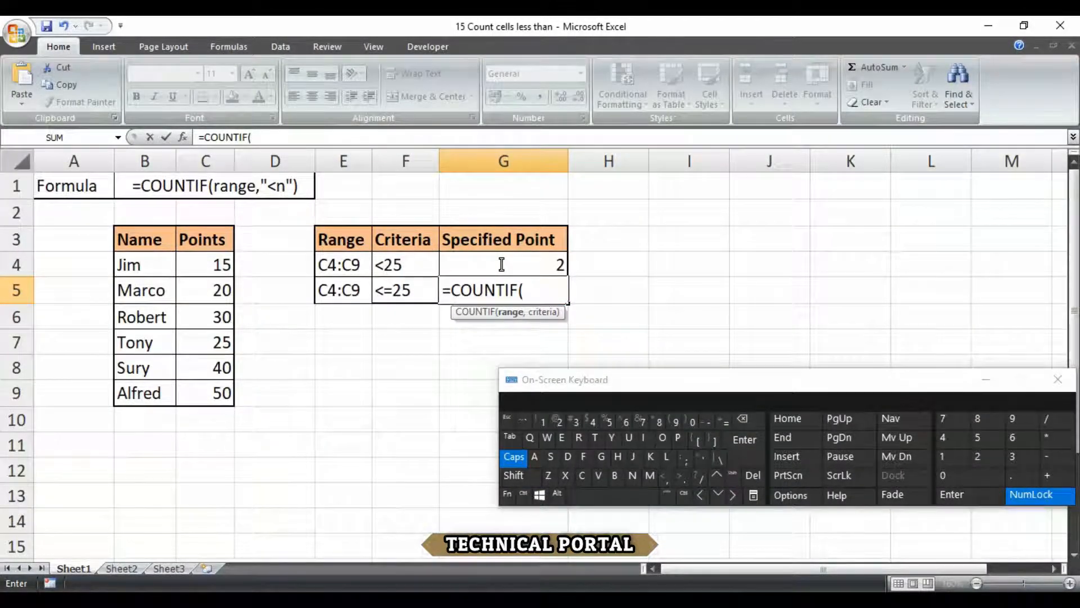
pyautogui.write('C4:C')
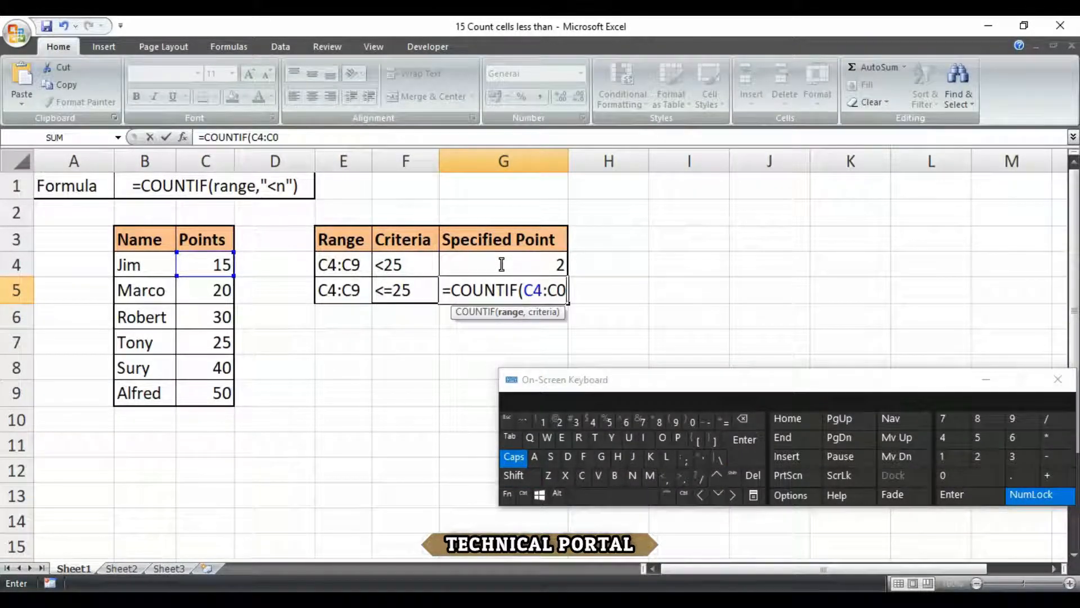
pyautogui.write('9,')
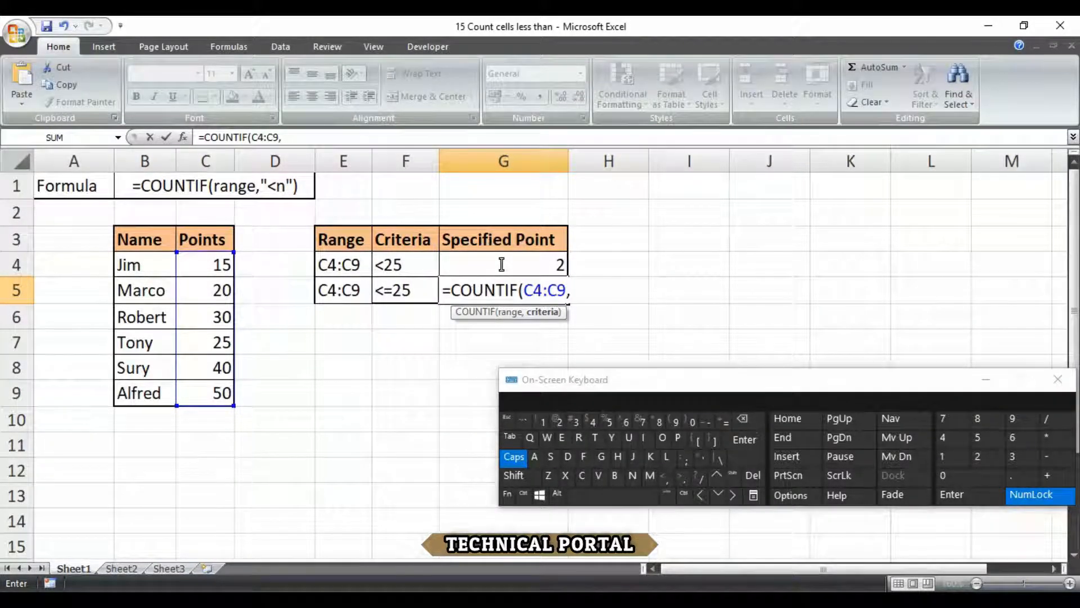
pyautogui.write('"')
pyautogui.press('shift')
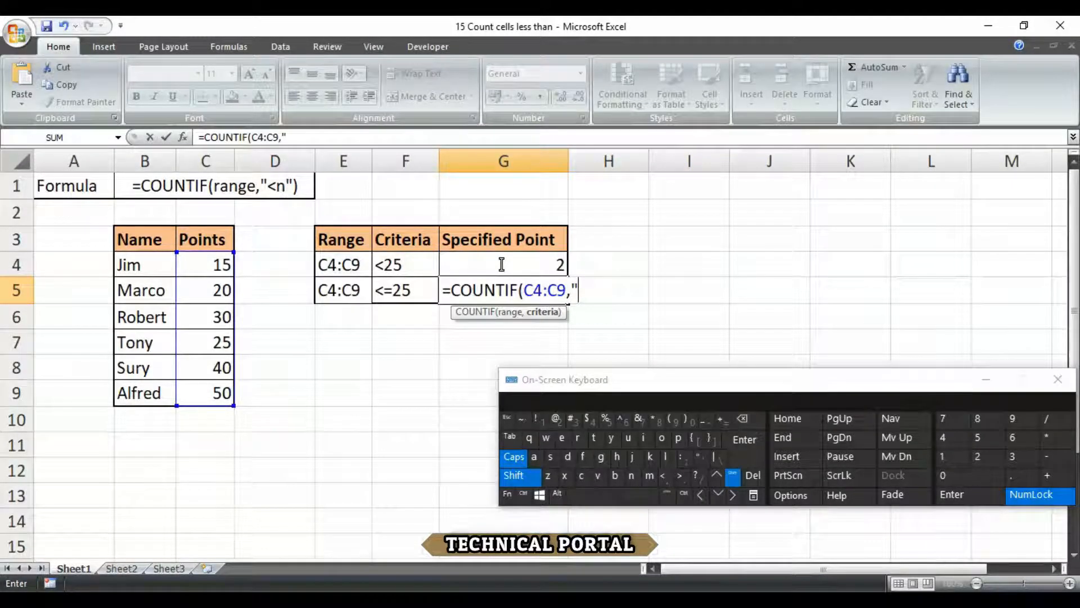
pyautogui.write('<=25')
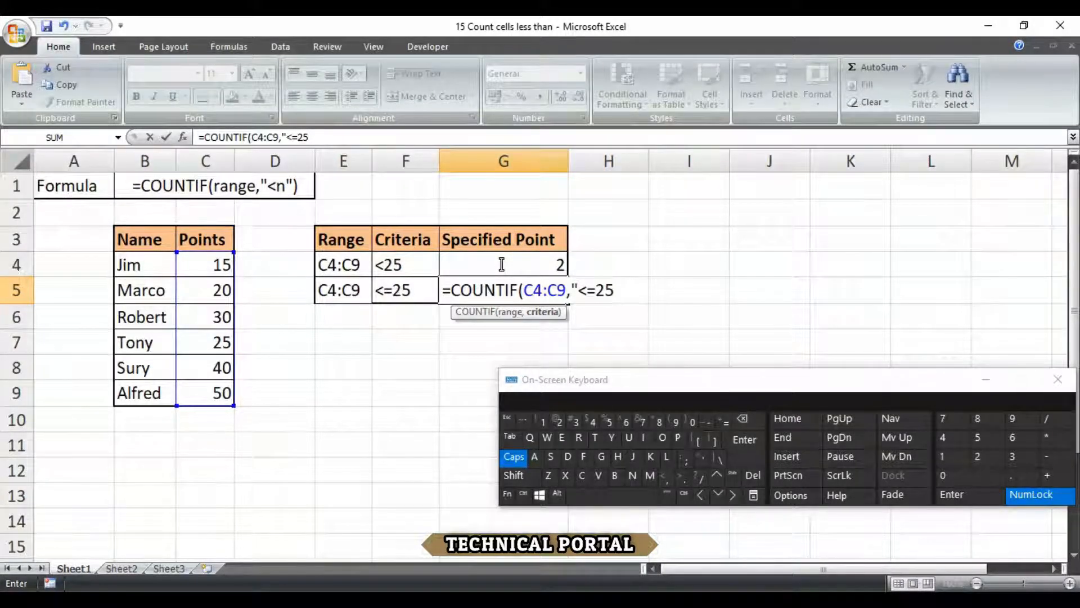
pyautogui.write('")')
pyautogui.hotkey('ctrl', 'Return')
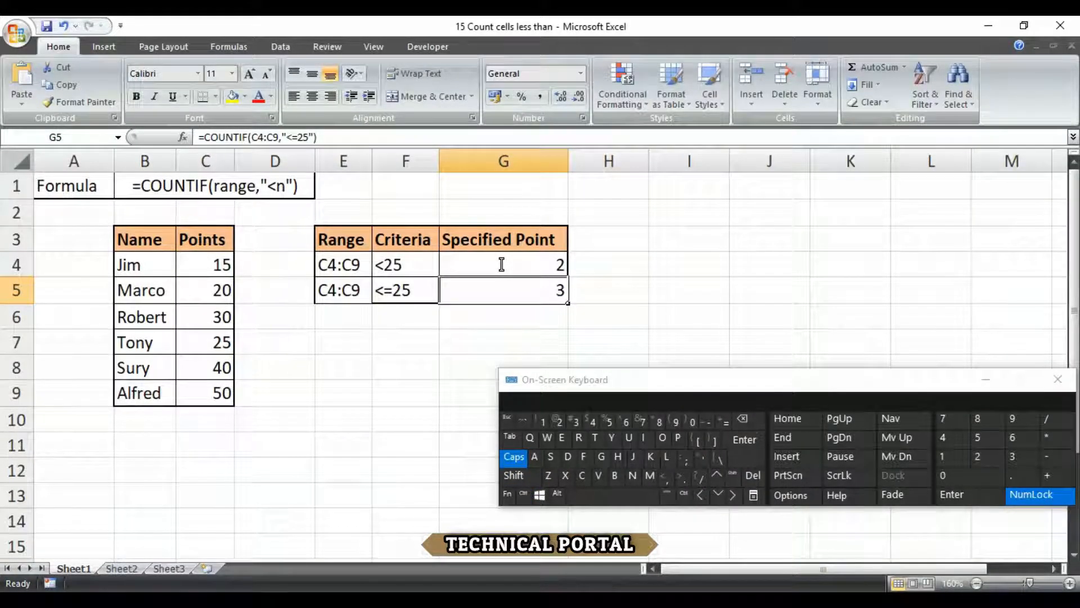